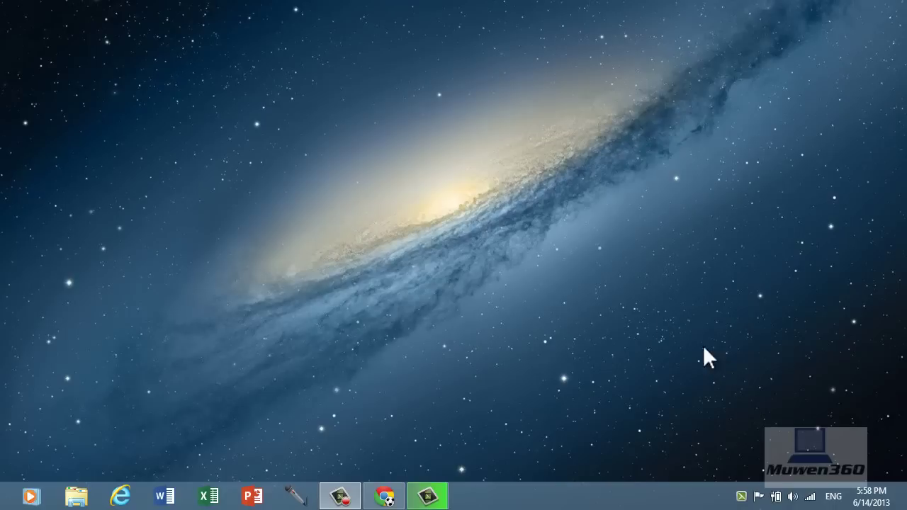
Open play.google.com in Chrome and go to the My Music section
left_click(385, 489)
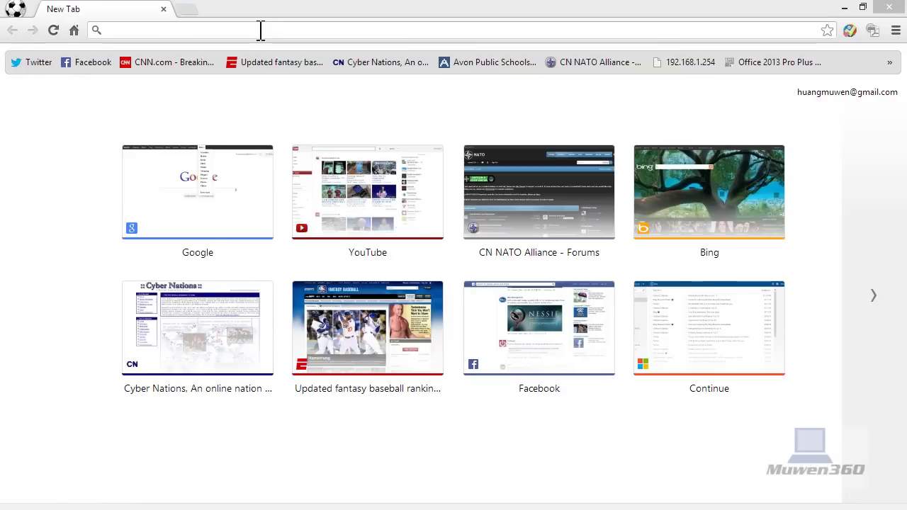
left_click(260, 30)
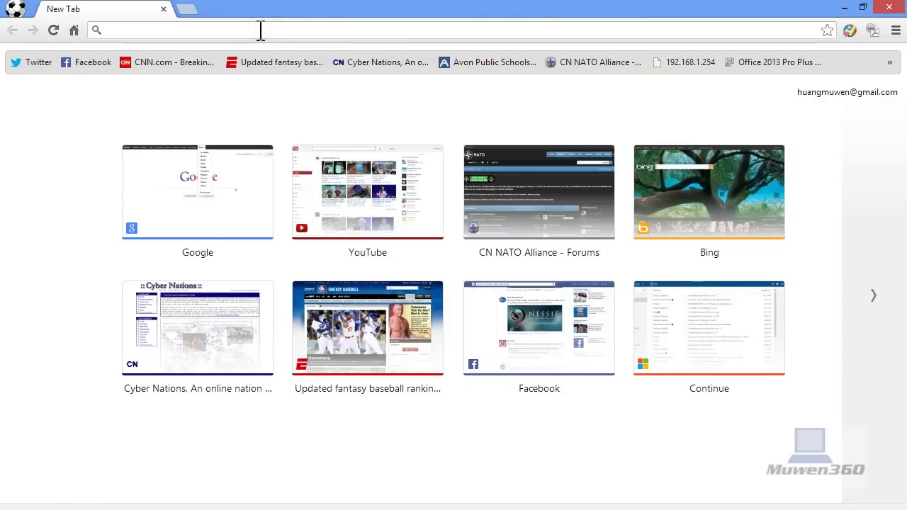
type("play.google.com")
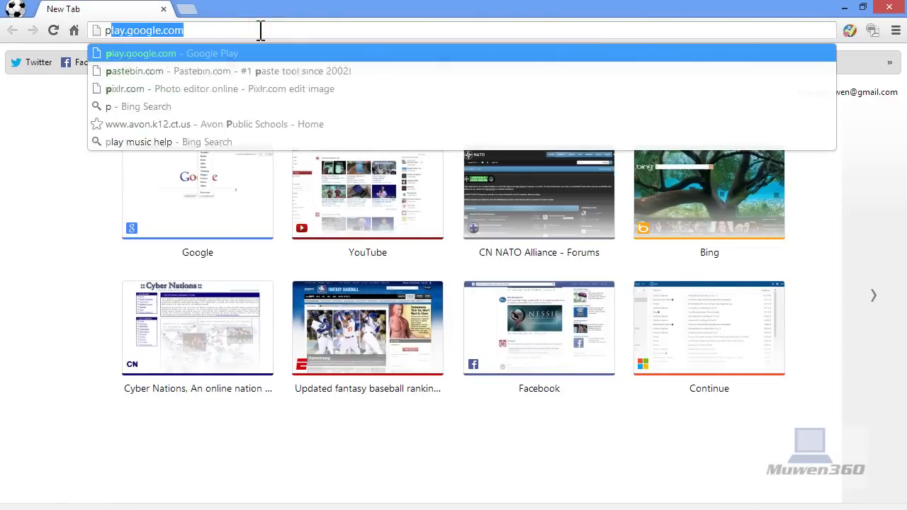
key("Return")
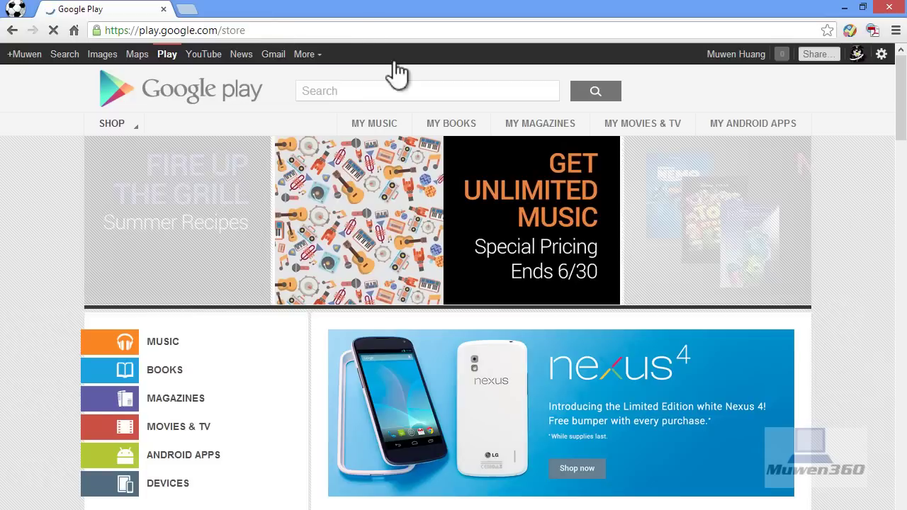
left_click(367, 120)
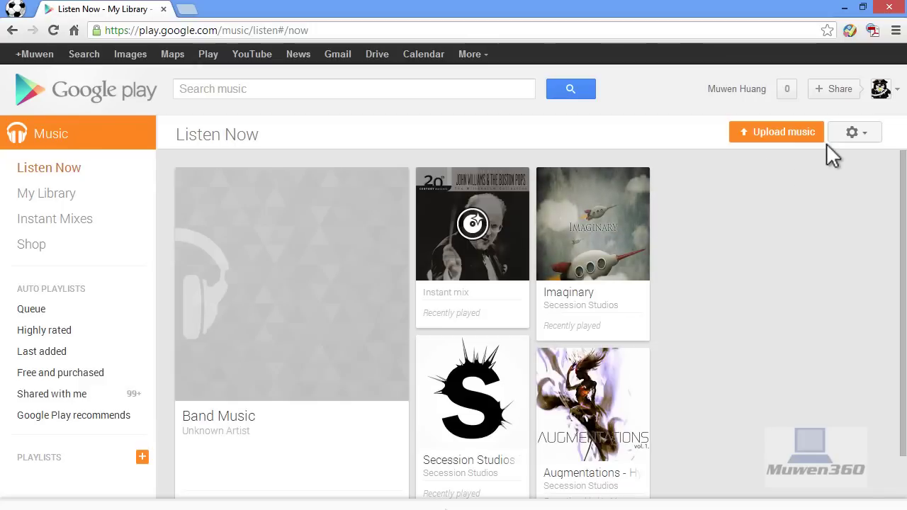
Download Music Manager from the Upload music page, run musicmanagerinstaller.exe and close the finished installer
left_click(784, 130)
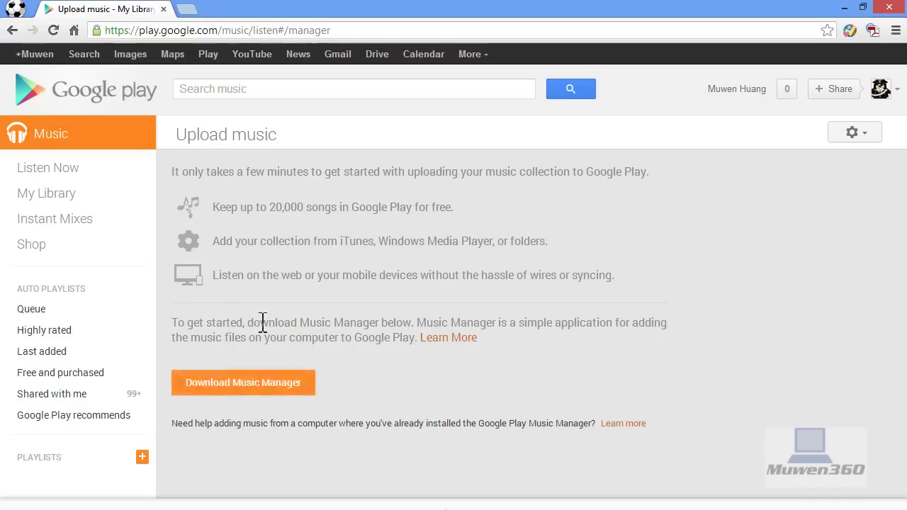
left_click(251, 383)
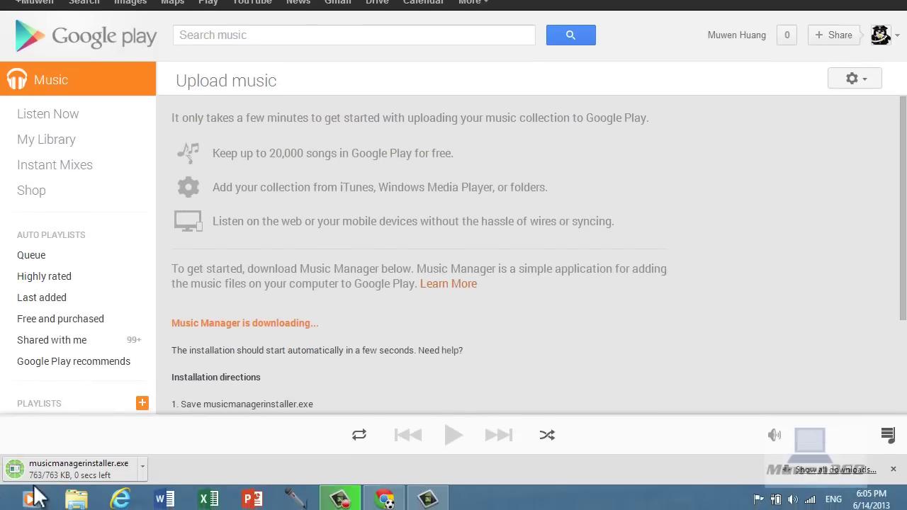
left_click(59, 469)
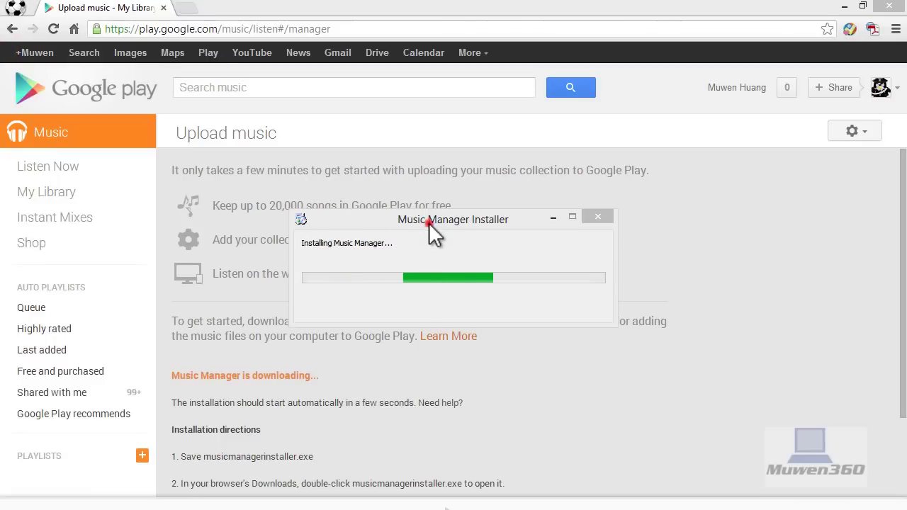
left_click(429, 222)
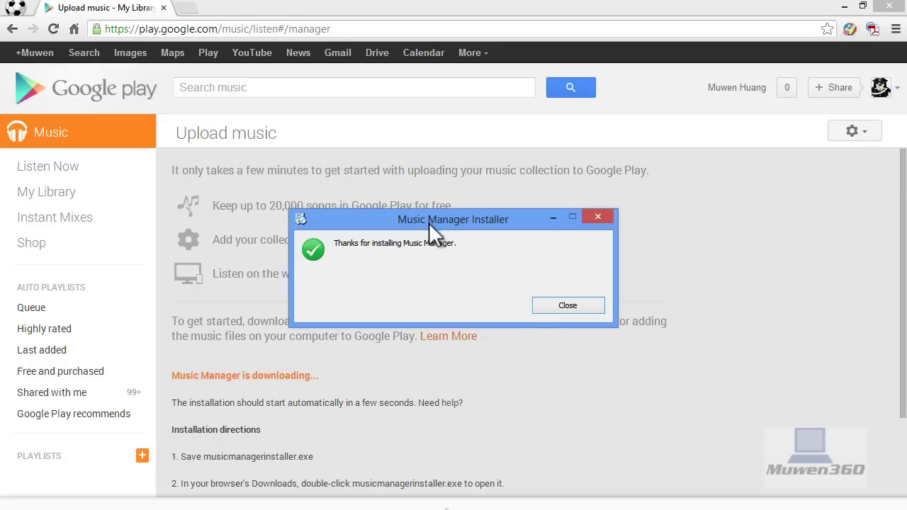
left_click(559, 310)
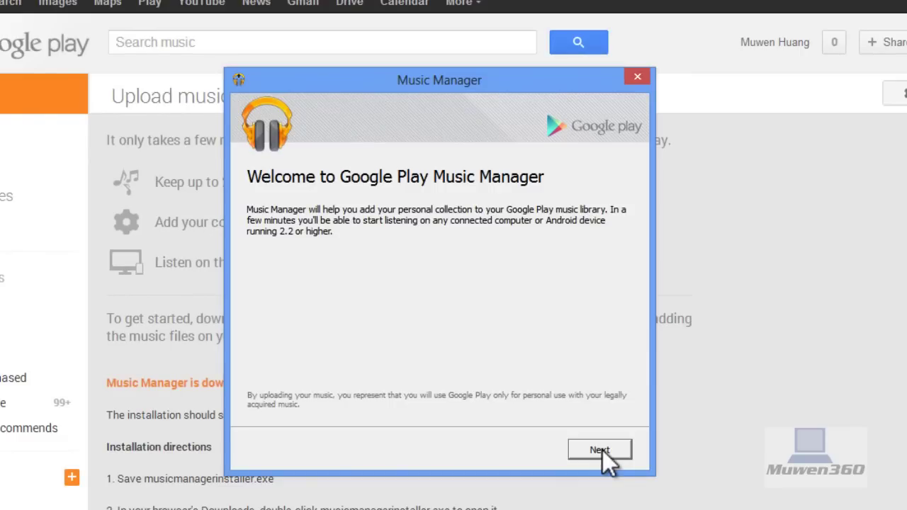
Start the Music Manager setup and sign in with the Google account's email and password
left_click(600, 450)
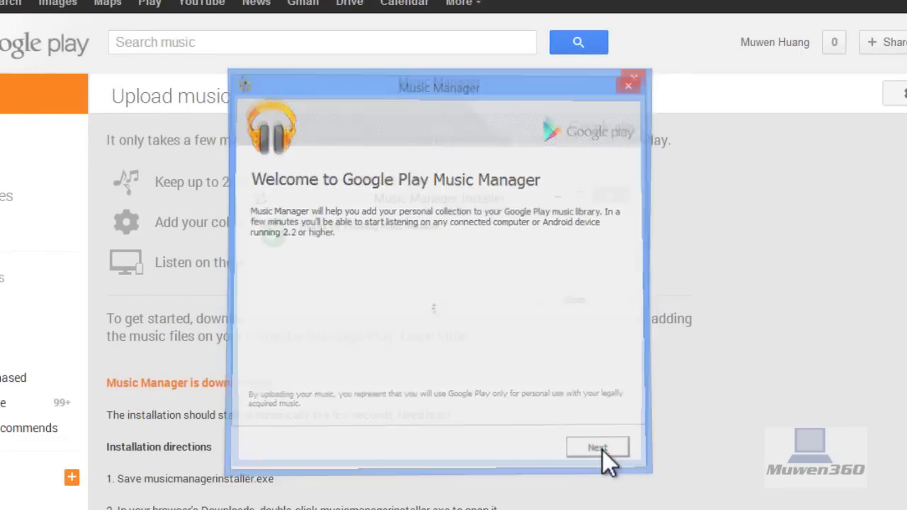
left_click(342, 231)
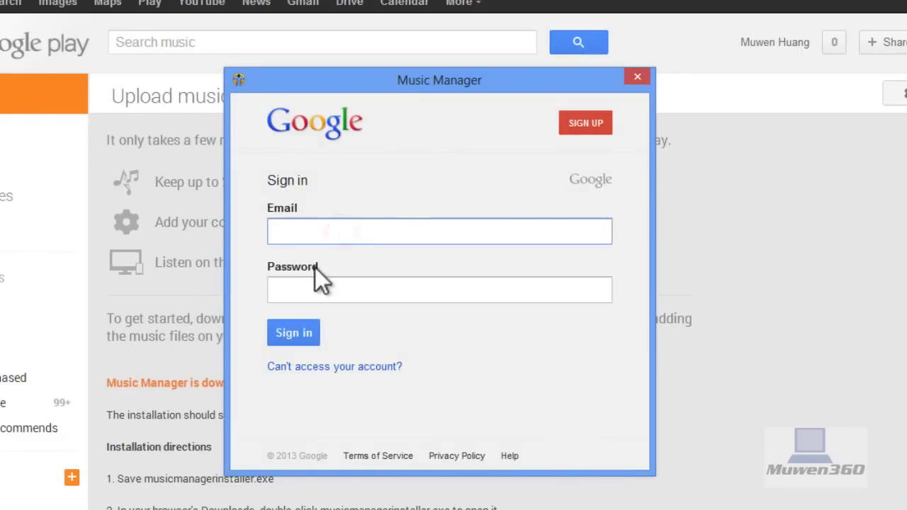
type("N")
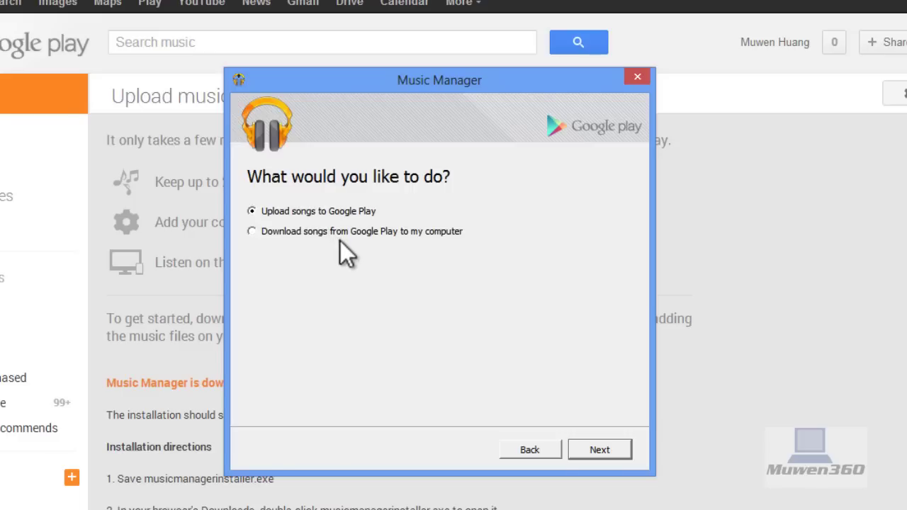
Choose to upload songs to Google Play and continue the setup
left_click(331, 236)
left_click(321, 217)
left_click(257, 214)
left_click(587, 458)
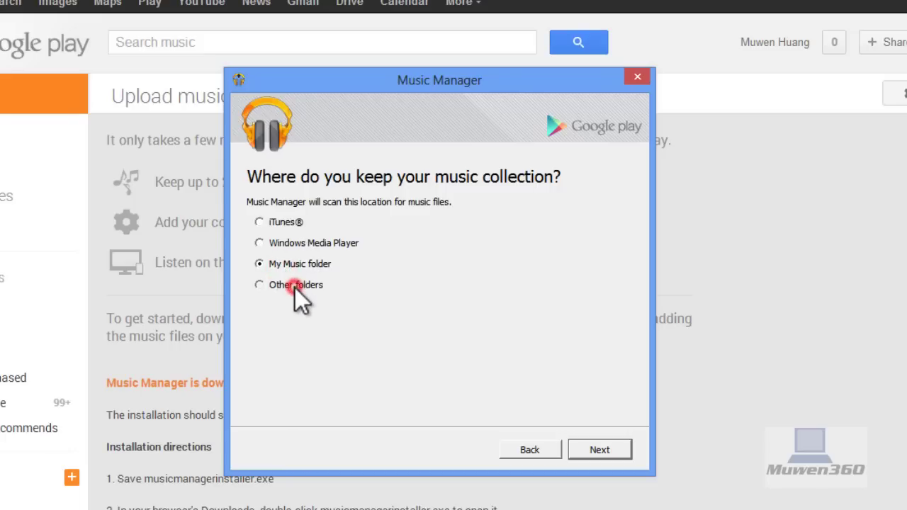
Set the My Music folder as the music collection location and continue so it is scanned
left_click(294, 285)
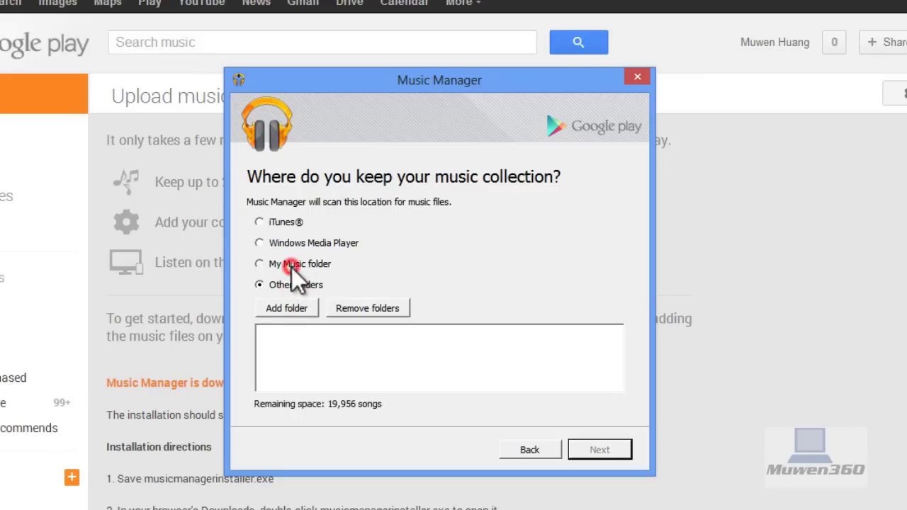
left_click(291, 267)
left_click(273, 283)
left_click(274, 260)
left_click(291, 279)
left_click(294, 264)
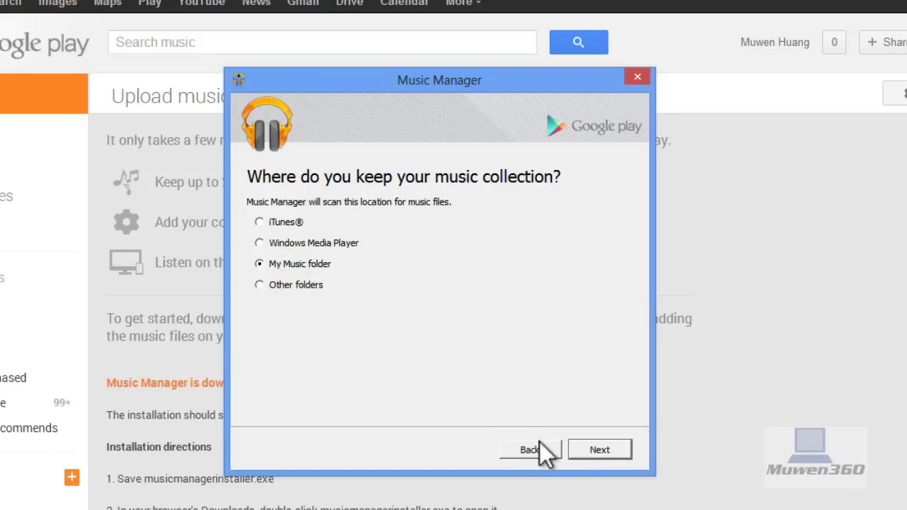
left_click(586, 456)
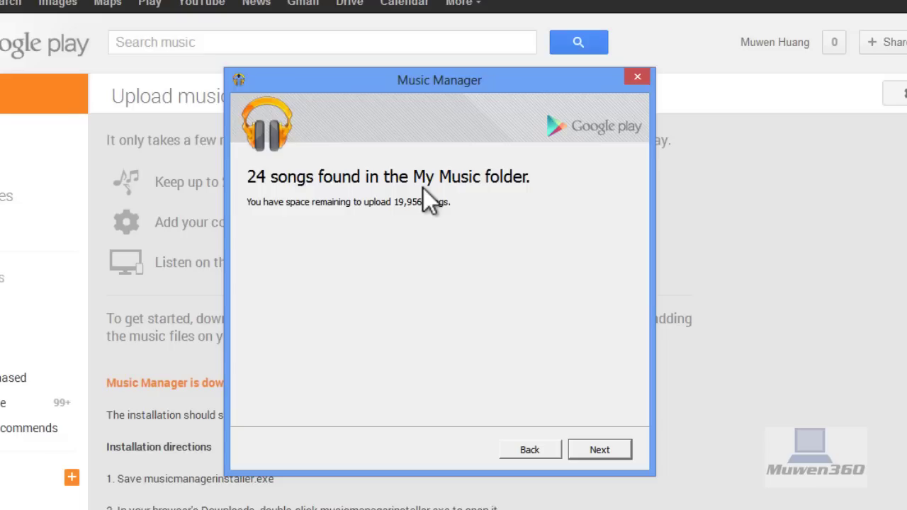
Accept the scanned songs, decline automatic upload of future songs, and finish and close the Music Manager setup
left_click(607, 454)
left_click(618, 449)
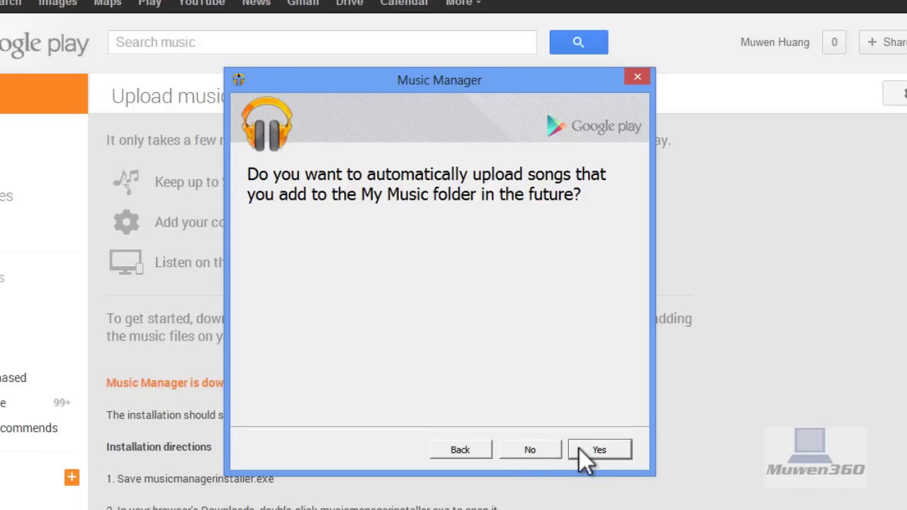
left_click(518, 454)
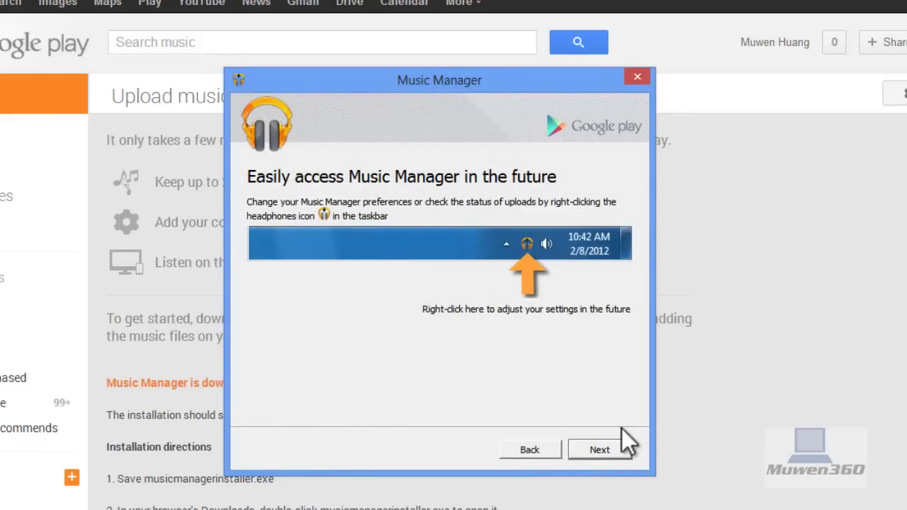
left_click(600, 449)
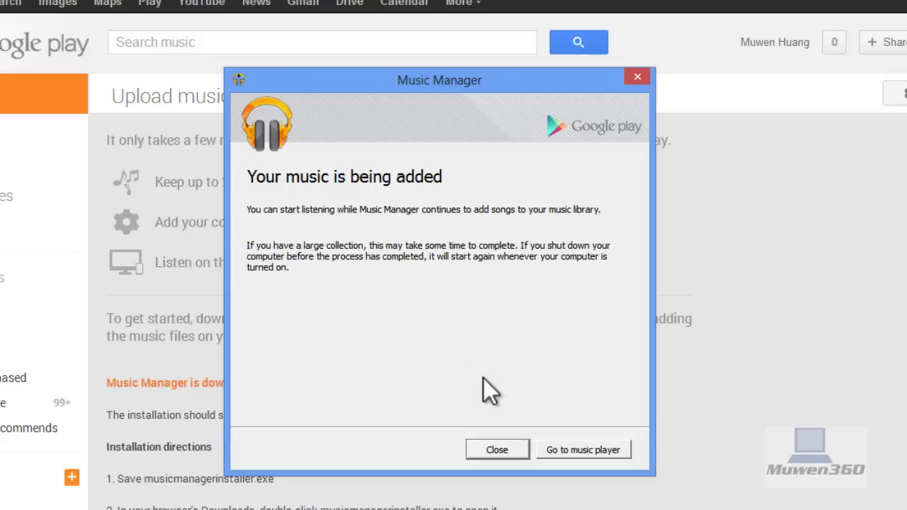
left_click(507, 450)
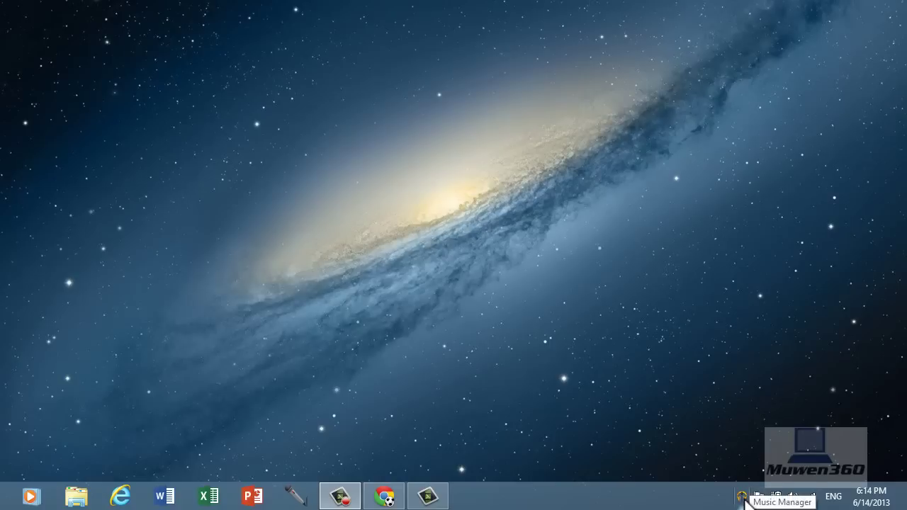
Check Music Manager's upload status from the system tray and dismiss its menu
right_click(744, 498)
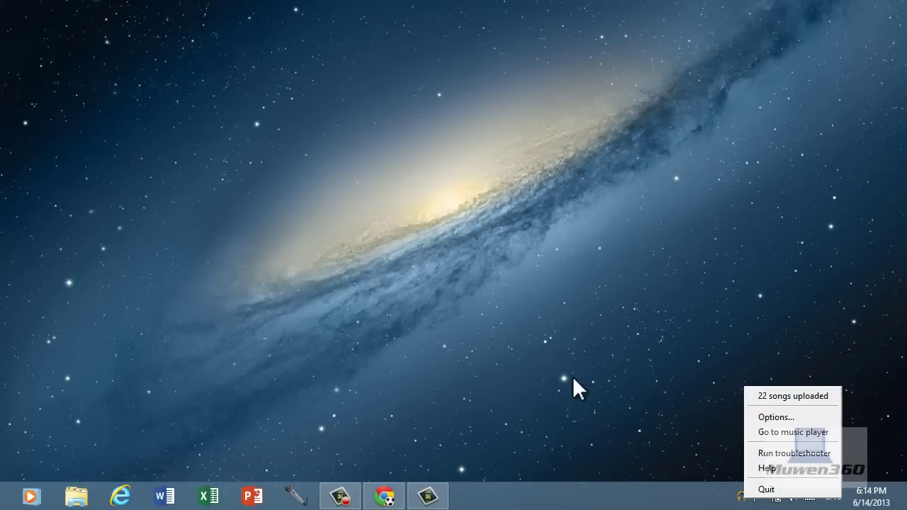
left_click(539, 356)
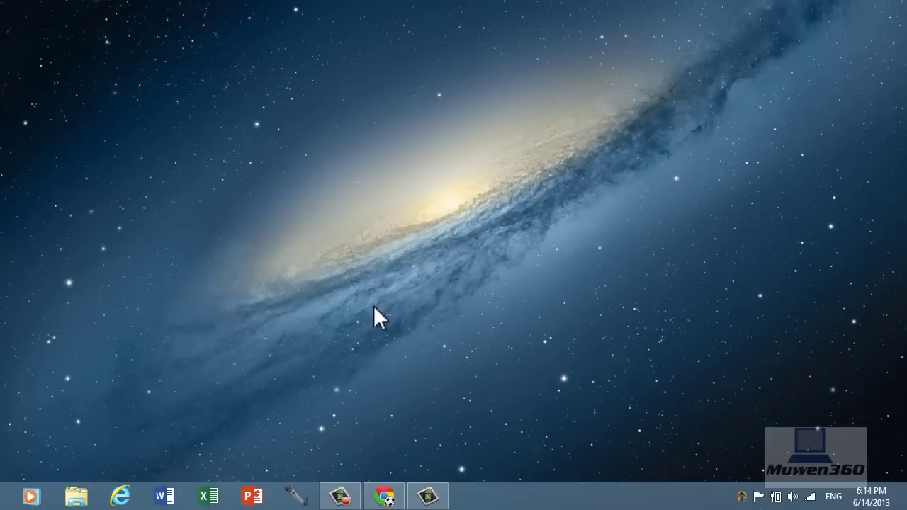
Switch back to Chrome, load play.google.com again and open My Music
left_click(384, 496)
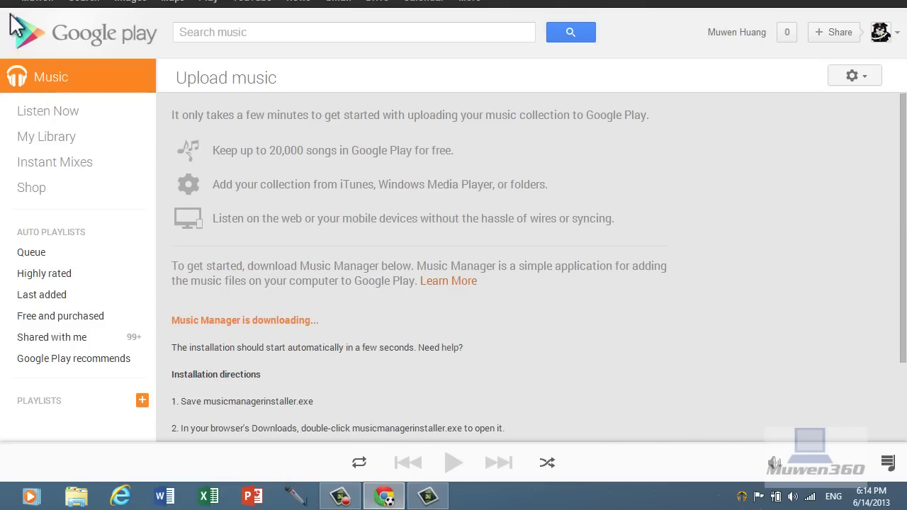
key("ctrl+n")
type("pl")
key("Return")
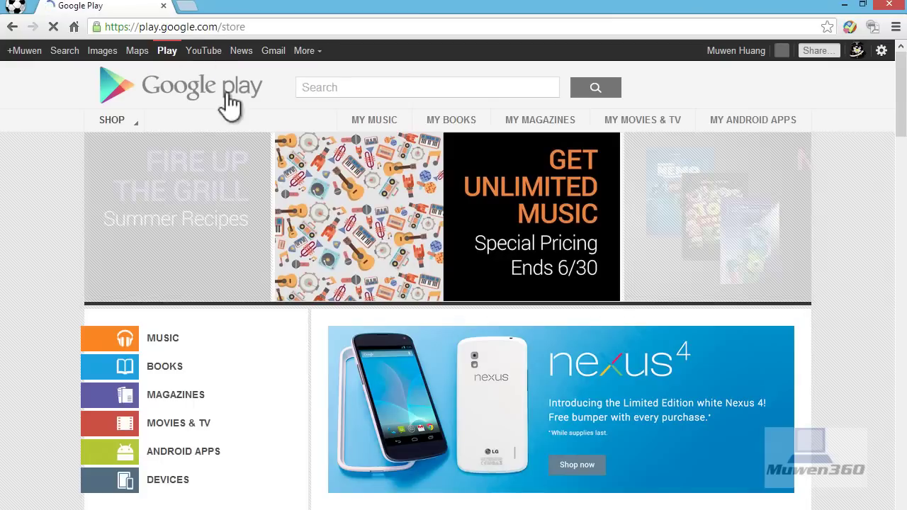
left_click(360, 121)
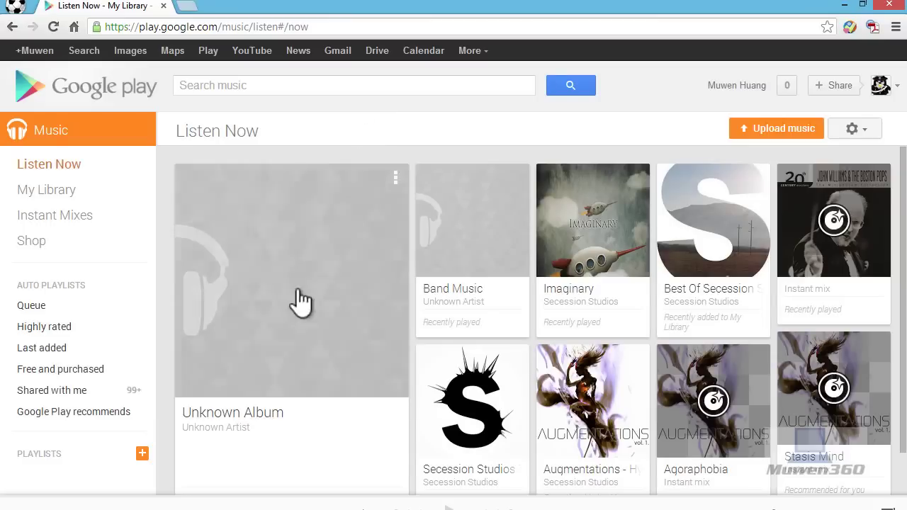
Open the recently added Unknown Album and look through its full list of uploaded songs
scroll(391, 394, "down", 1)
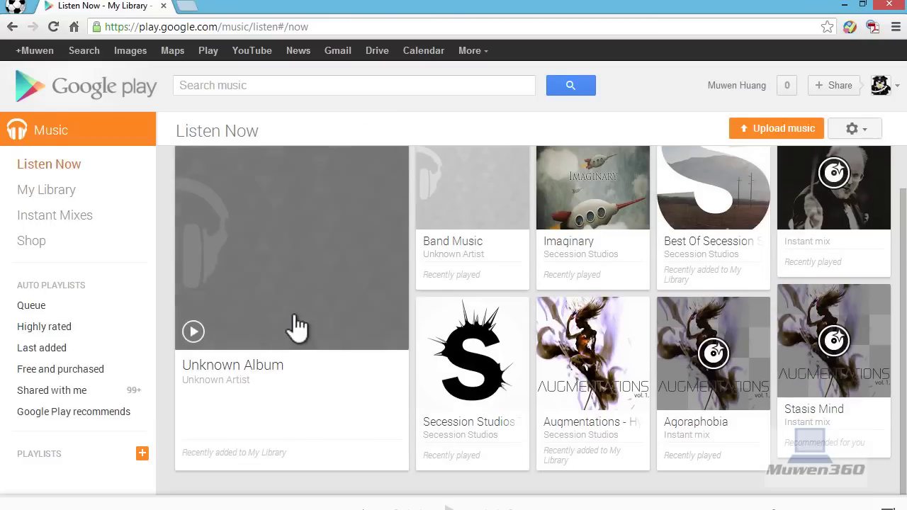
left_click(298, 319)
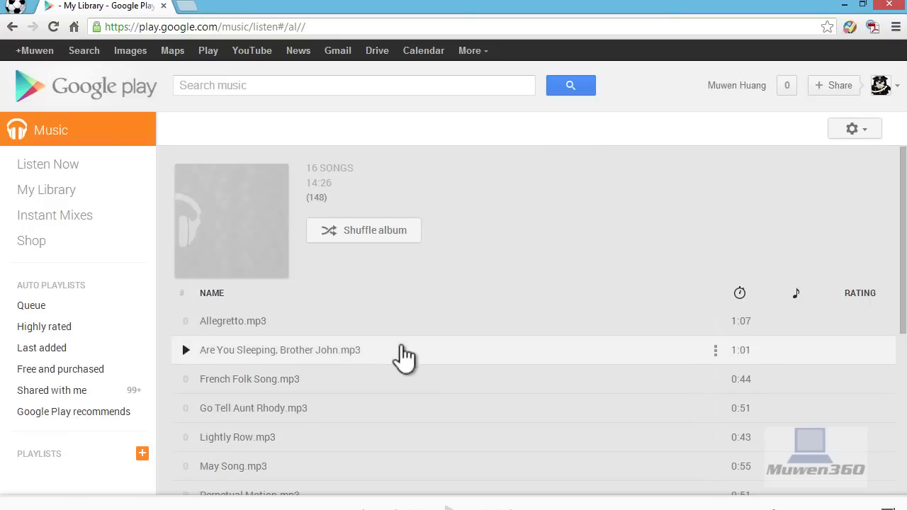
scroll(403, 354, "down", 5)
scroll(385, 390, "up", 5)
scroll(385, 389, "down", 5)
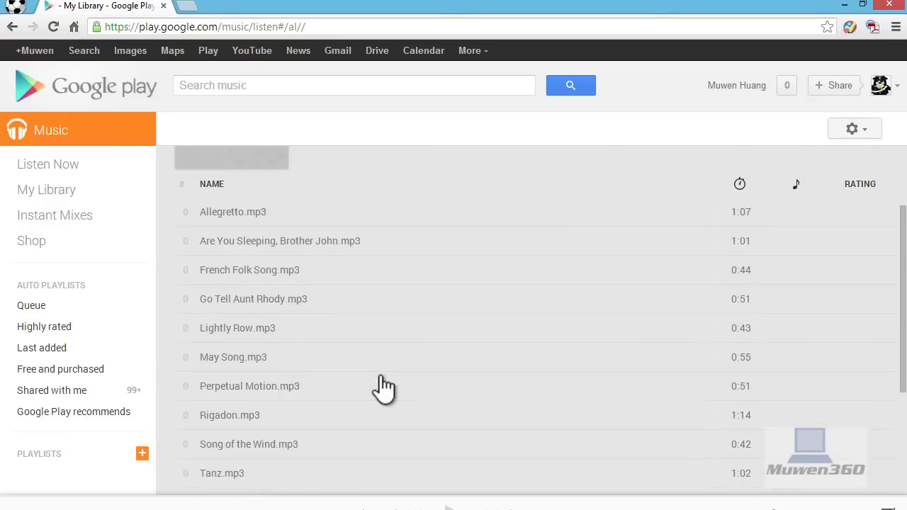
scroll(383, 388, "up", 3)
scroll(383, 388, "down", 4)
scroll(383, 387, "up", 4)
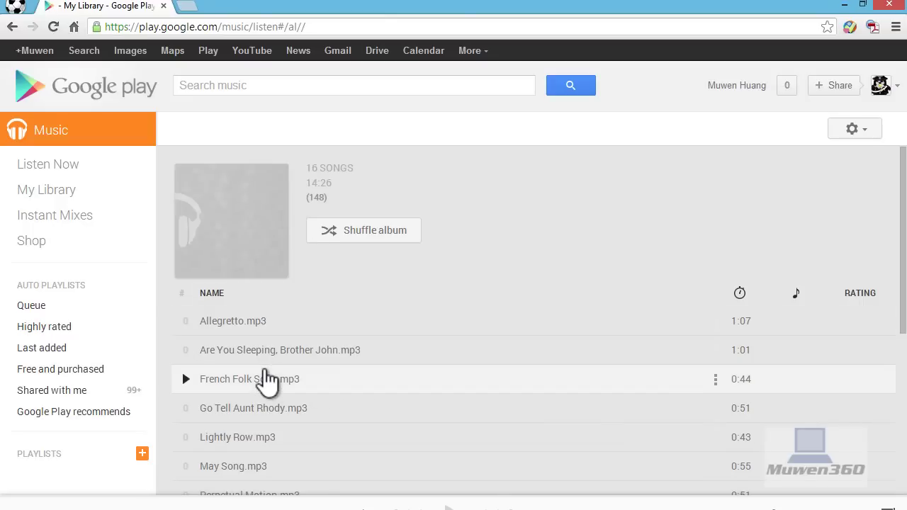
scroll(267, 380, "down", 4)
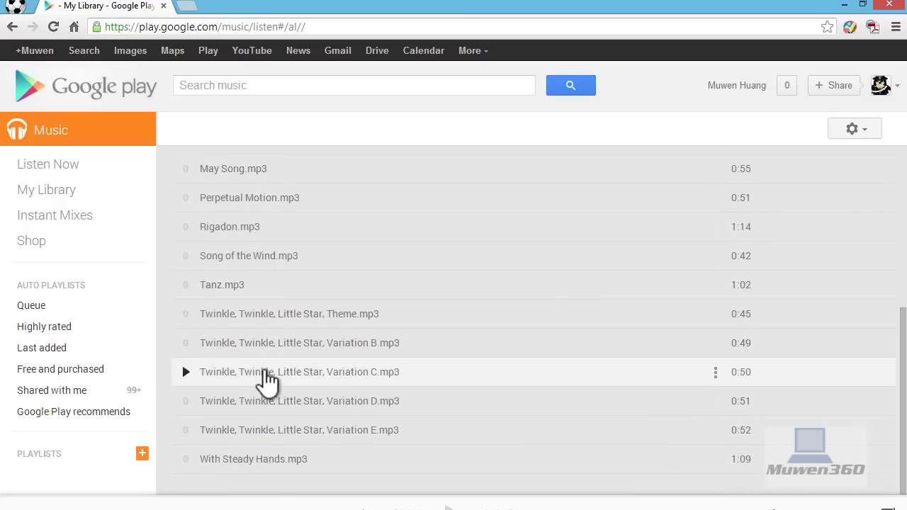
scroll(268, 380, "up", 4)
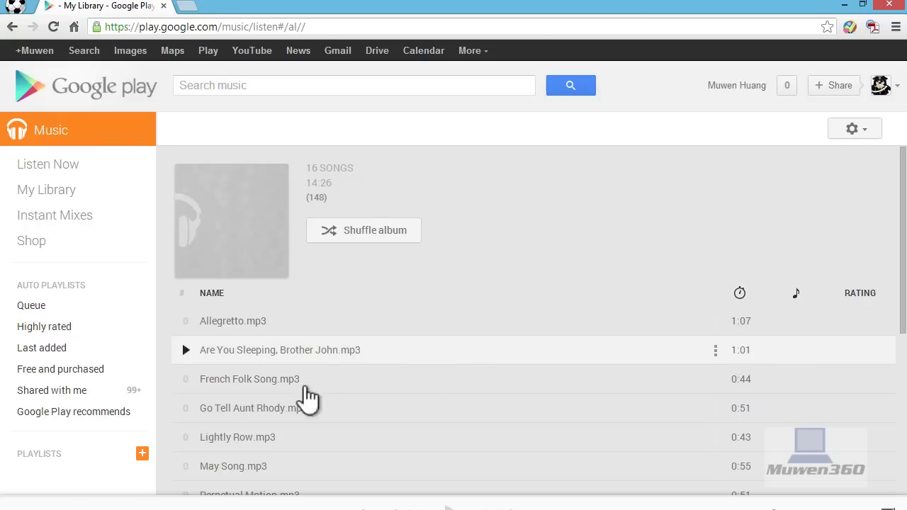
scroll(222, 371, "down", 4)
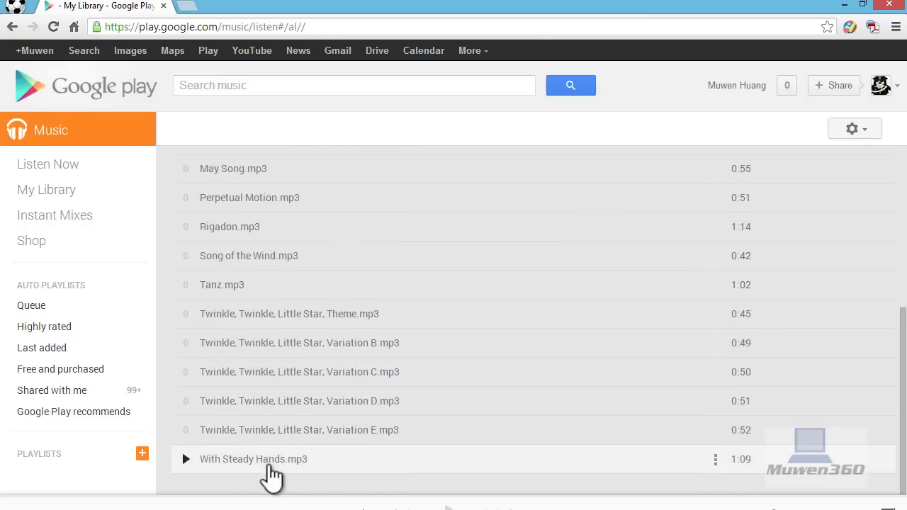
scroll(262, 439, "up", 4)
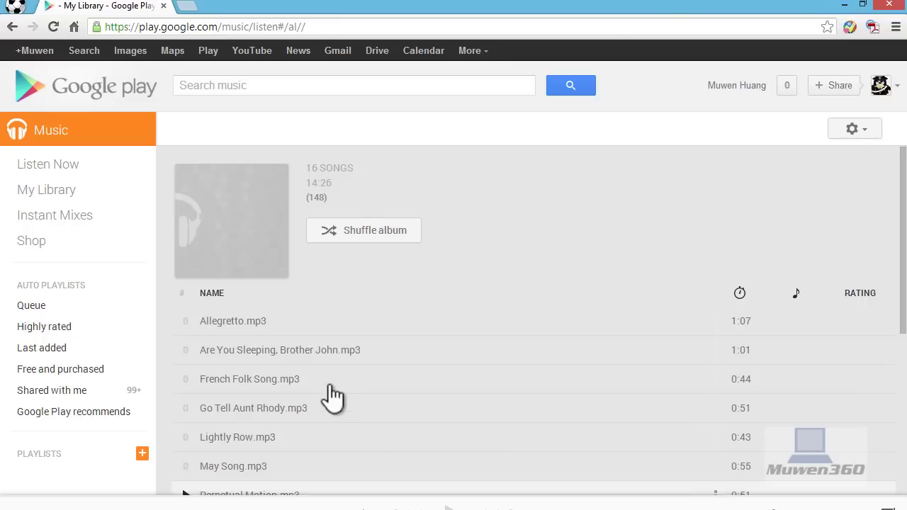
scroll(325, 383, "down", 4)
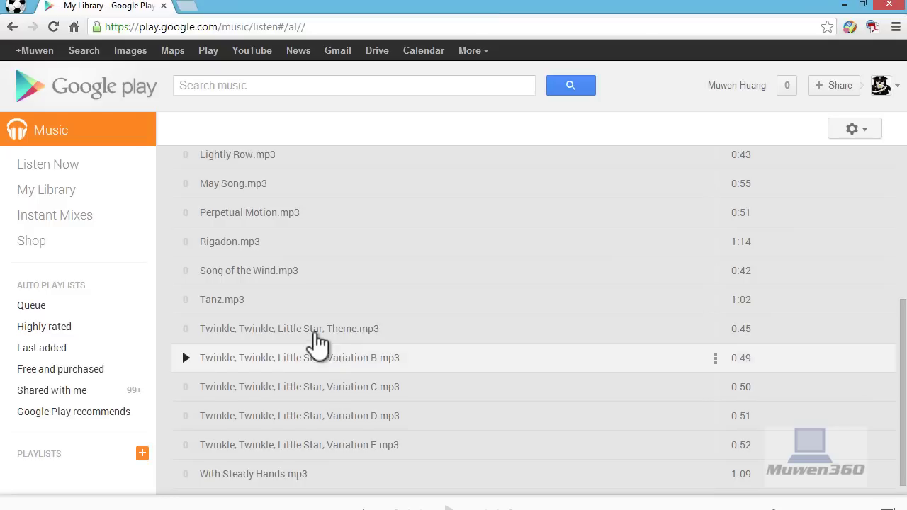
scroll(318, 345, "up", 4)
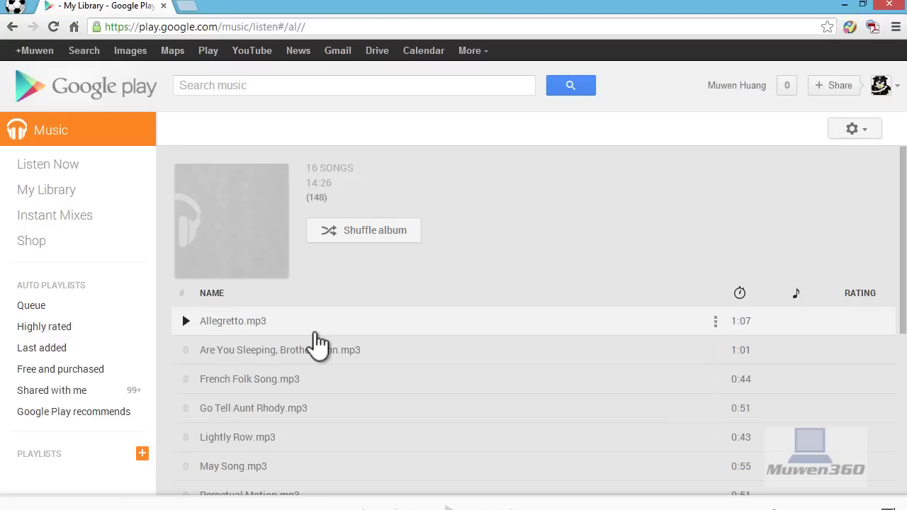
scroll(315, 354, "down", 3)
scroll(315, 361, "up", 3)
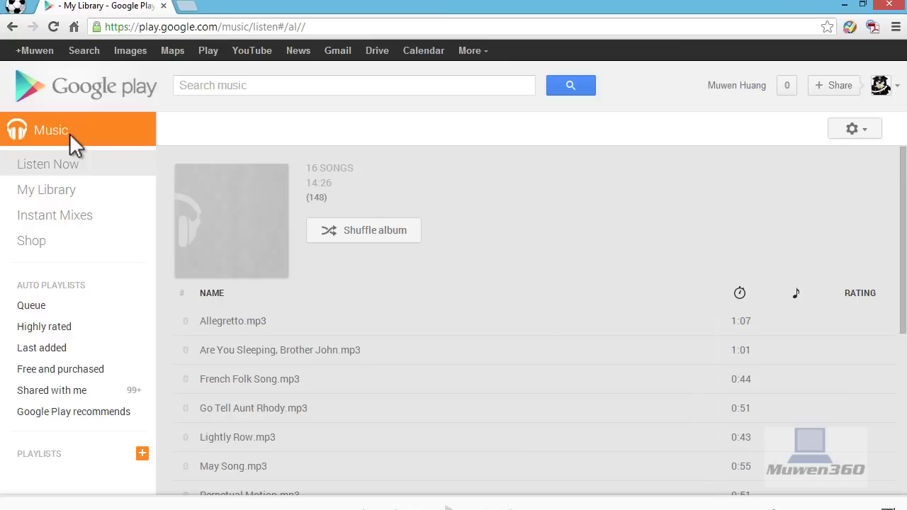
Return to the Listen Now page and minimize the browser window
left_click(66, 168)
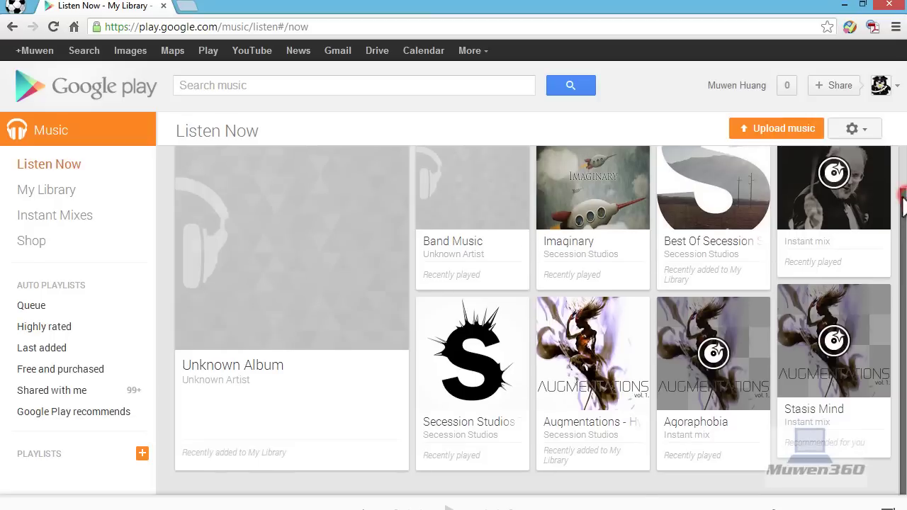
left_click_drag(903, 205, 904, 181)
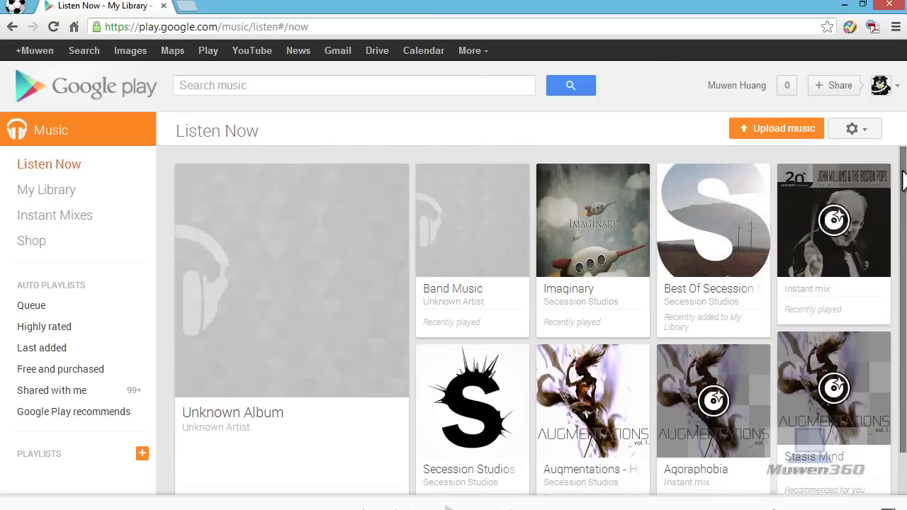
left_click(846, 5)
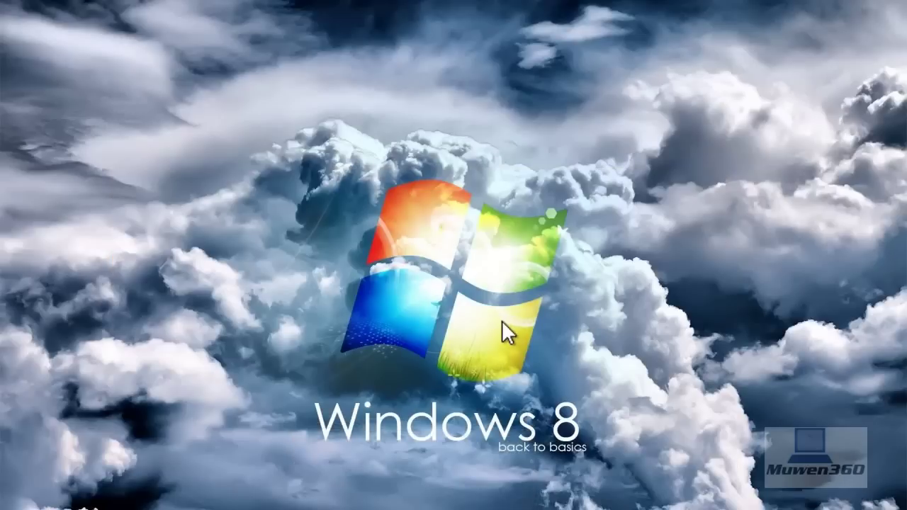